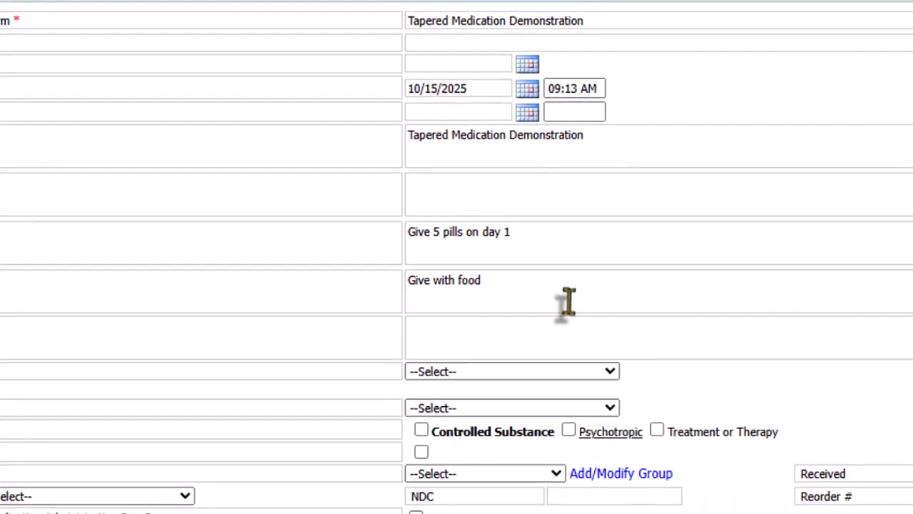
- Review the completed Tapered Medication Demonstration order down to its scheduling and notes, and insert it as a new scheduled medication record
scroll(807, 238, down, 5)
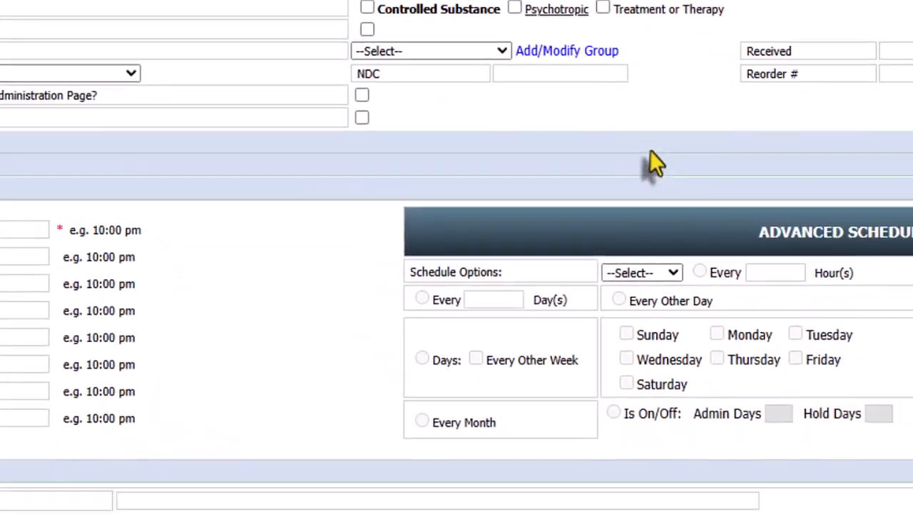
scroll(649, 150, down, 3)
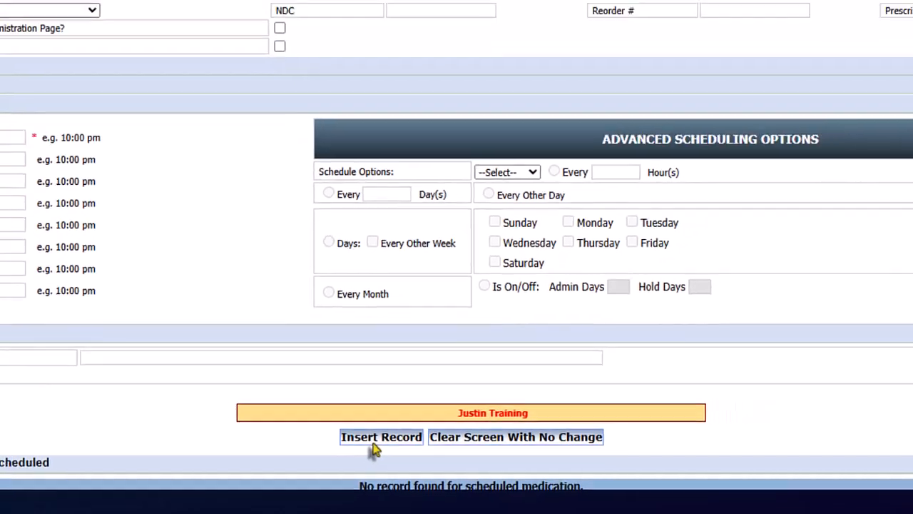
click(358, 439)
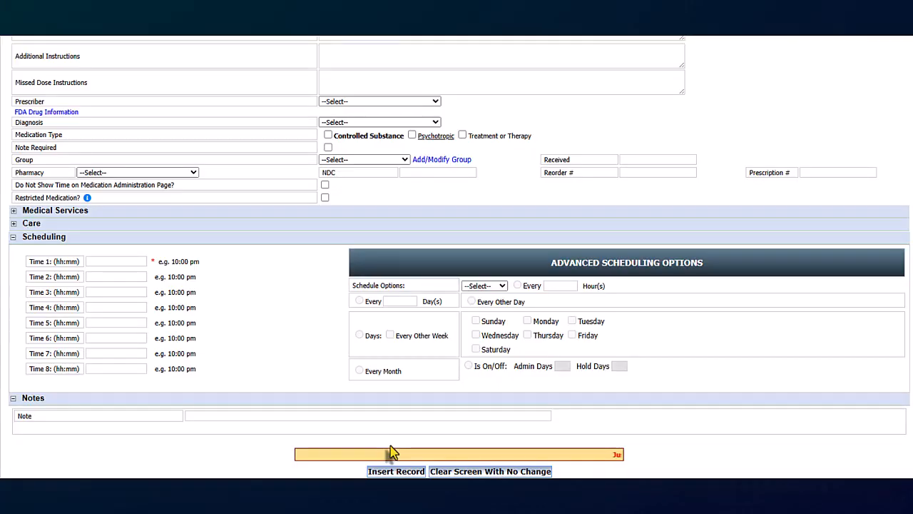
scroll(483, 152, down, 3)
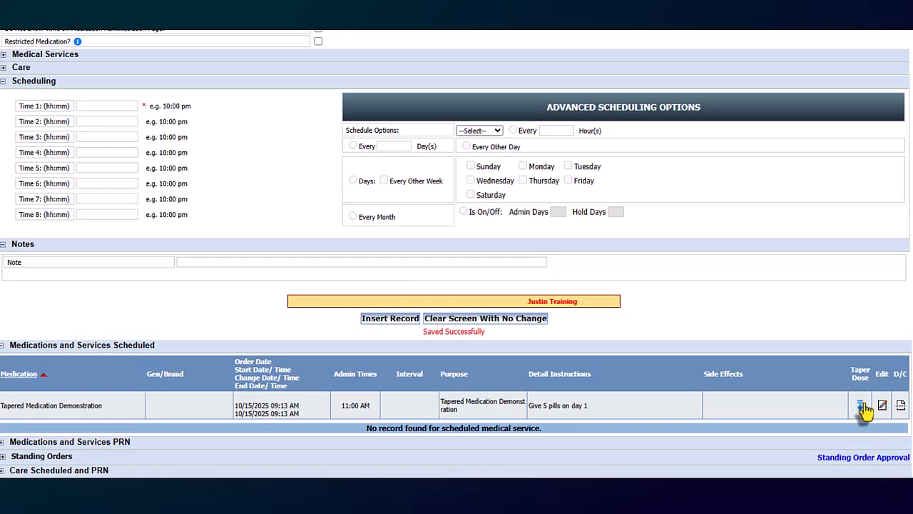
click(860, 406)
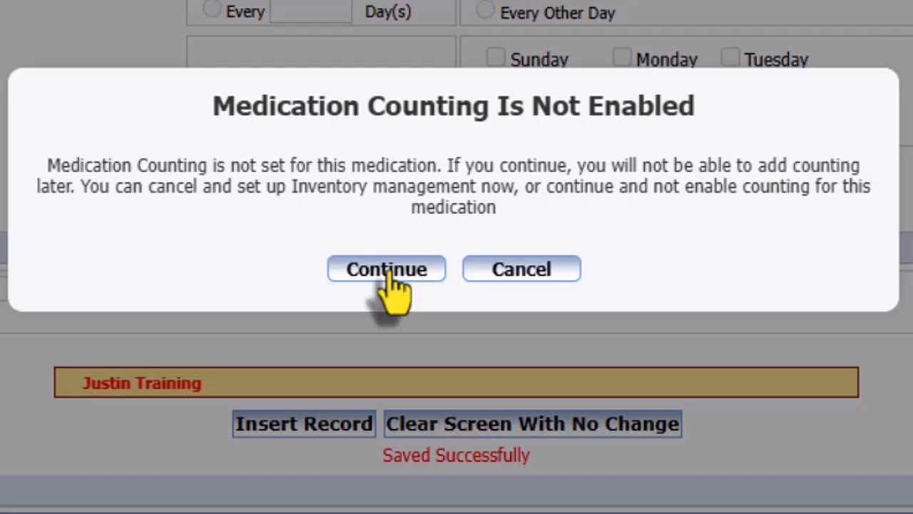
click(526, 274)
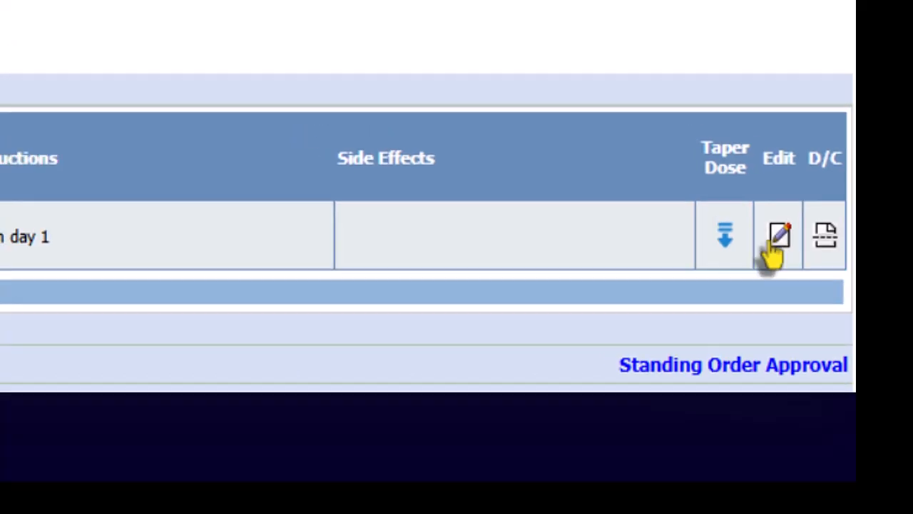
- Edit the Tapered Medication Demonstration order to enable inventory with a reorder point of 0 and a dose of 5
click(764, 218)
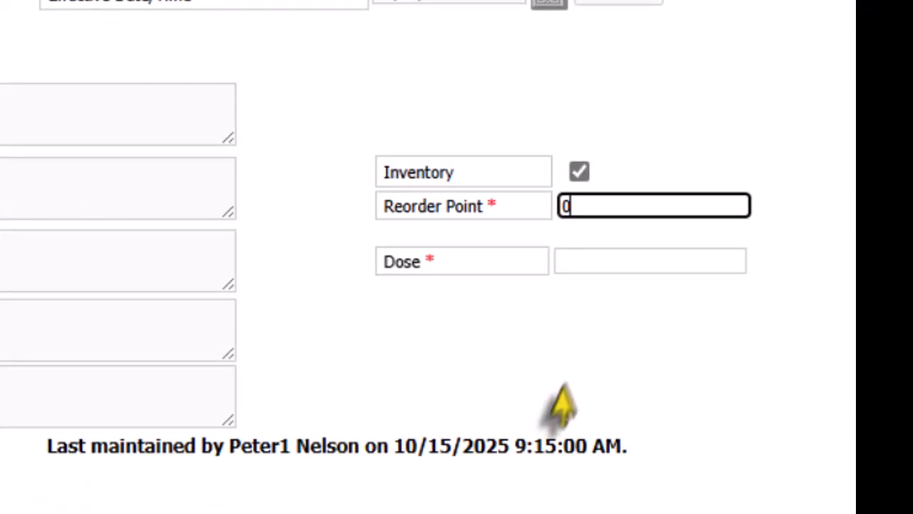
click(619, 263)
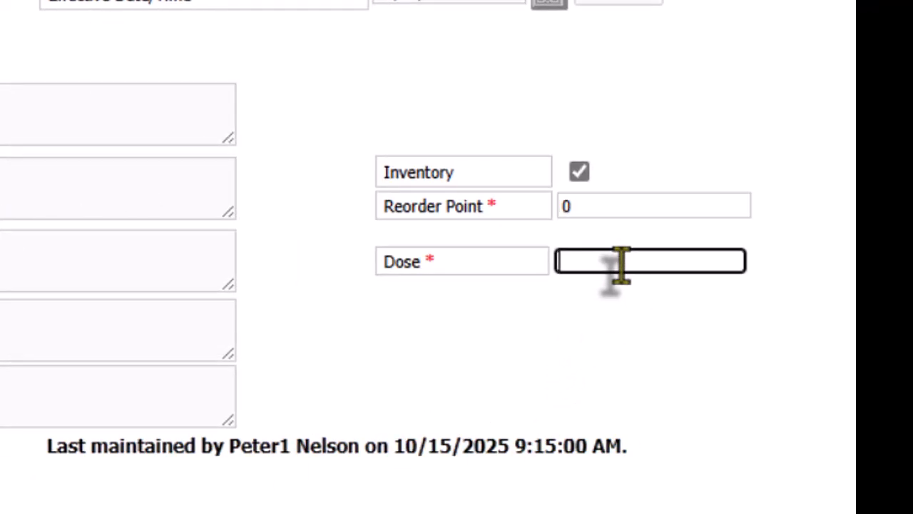
text(5)
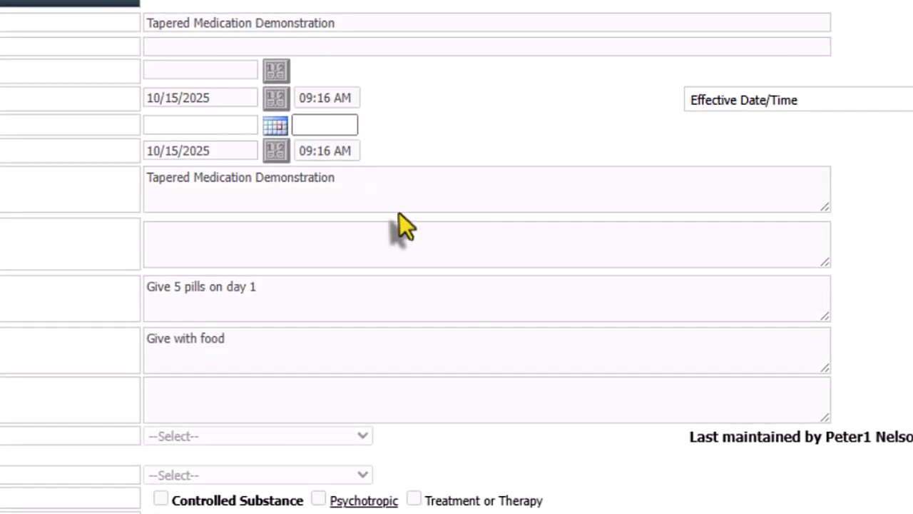
- Enter "Note" as the medication discontinue note and save the order change
scroll(399, 214, down, 3)
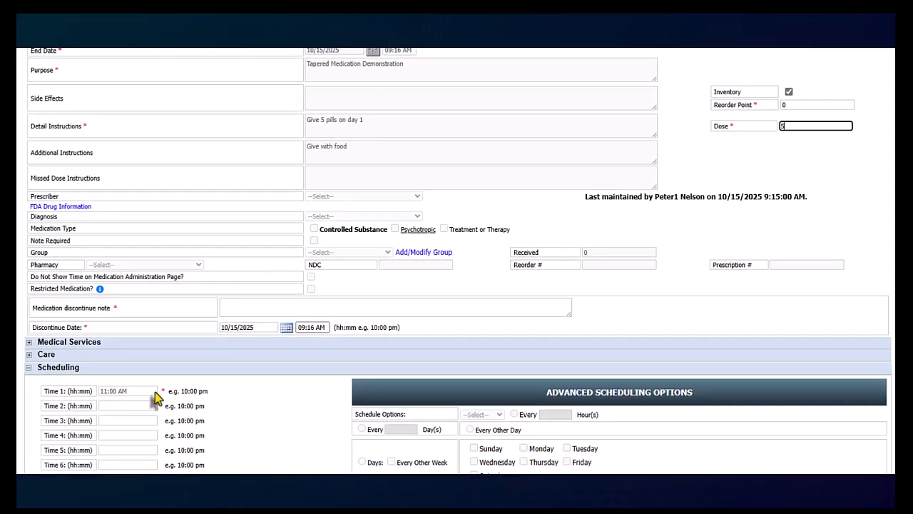
click(273, 305)
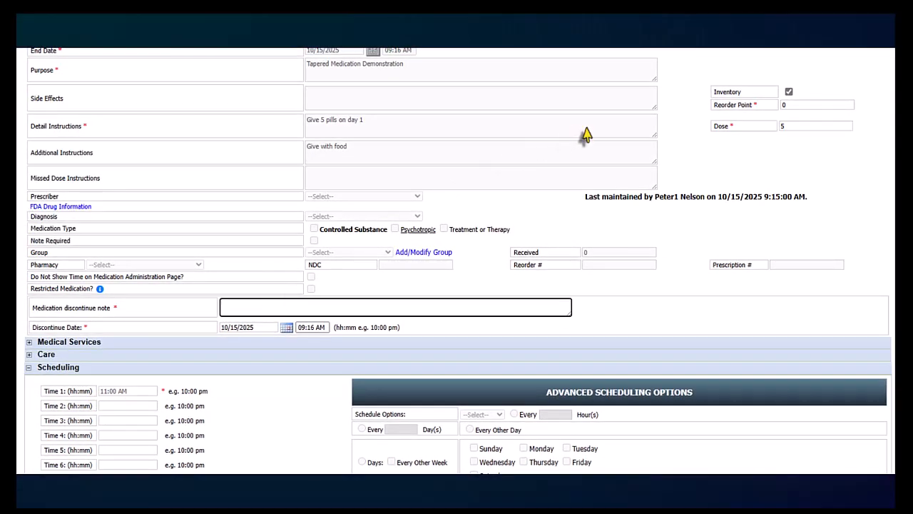
text(Not)
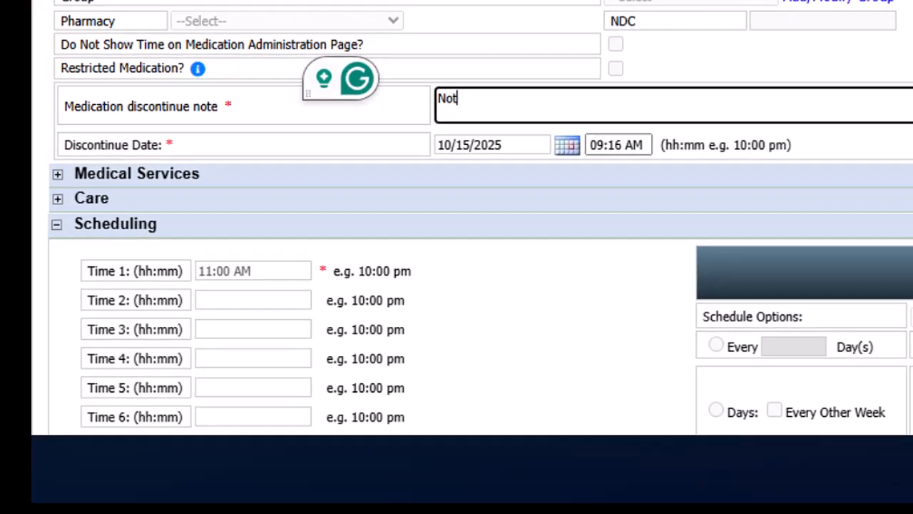
text(e)
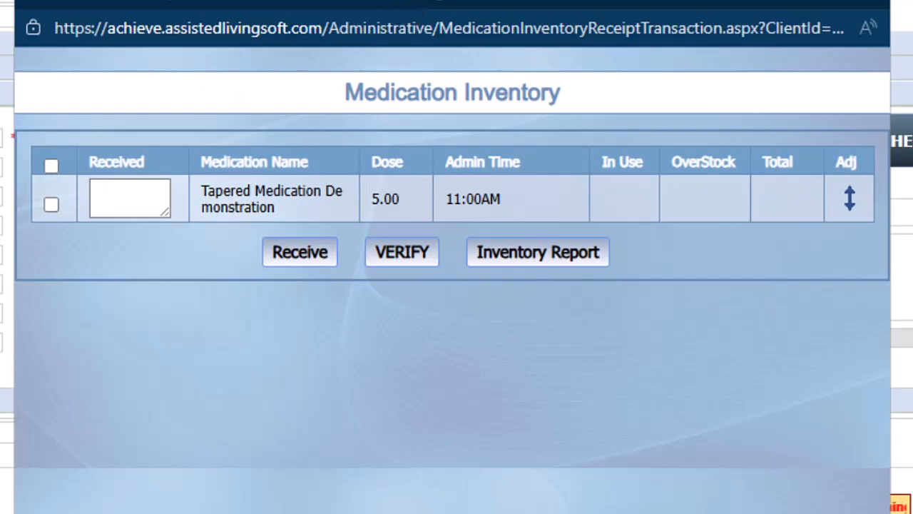
- Receive 15 units of Tapered Medication Demonstration into the medication inventory and close the inventory window
click(142, 197)
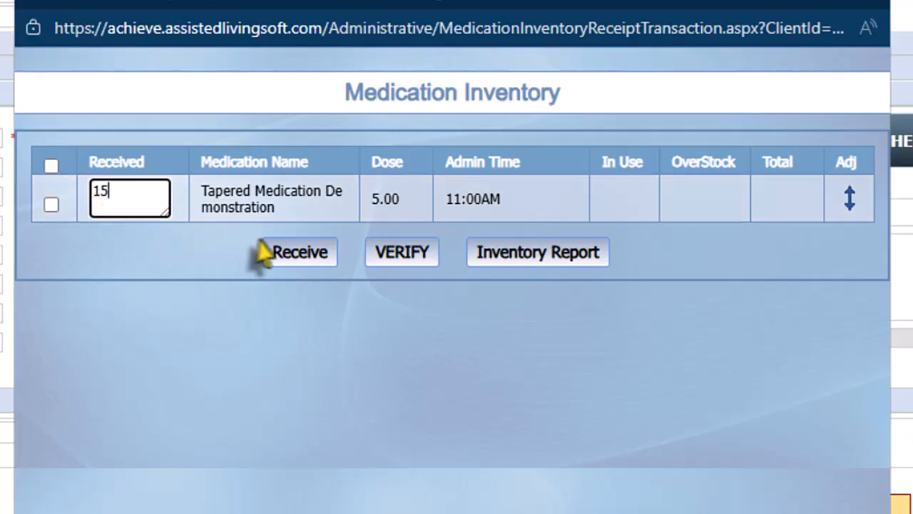
click(292, 252)
click(381, 298)
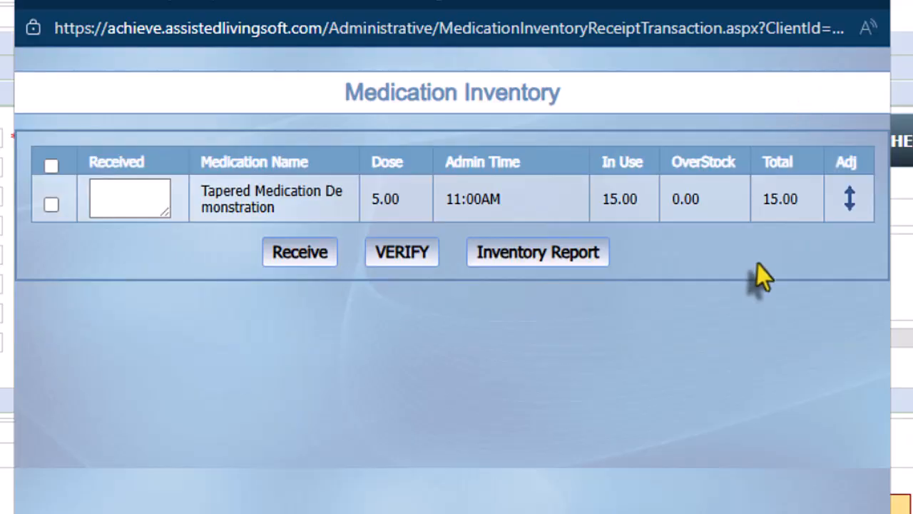
click(864, 8)
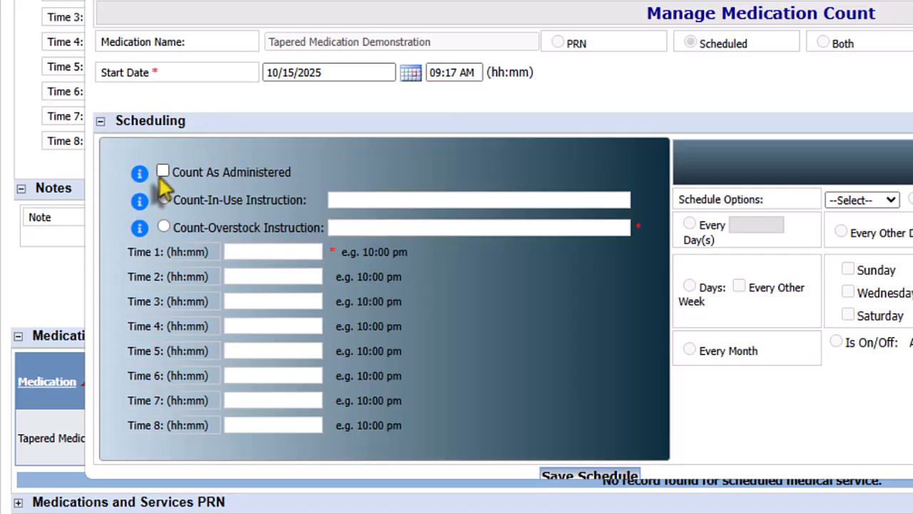
- Set the medication count to Count As Administered, save the schedule and close the count window
click(162, 172)
scroll(571, 428, down, 2)
click(589, 432)
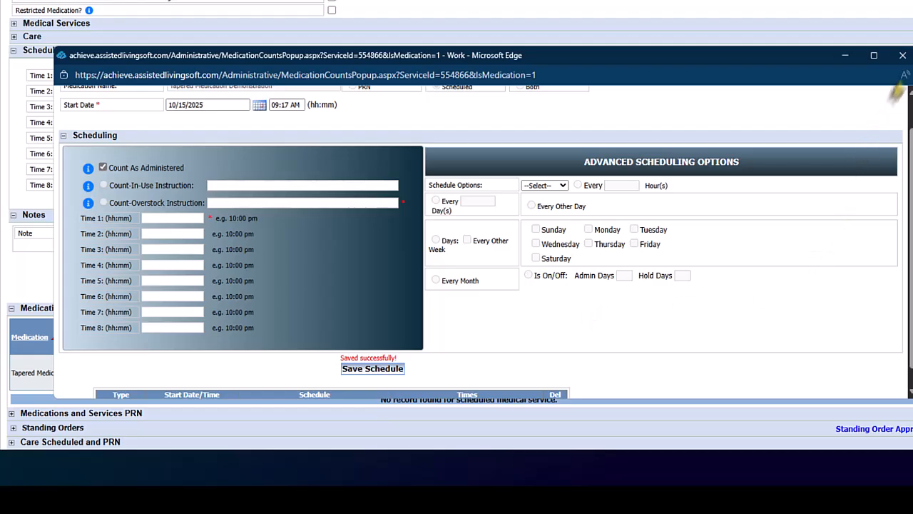
click(903, 56)
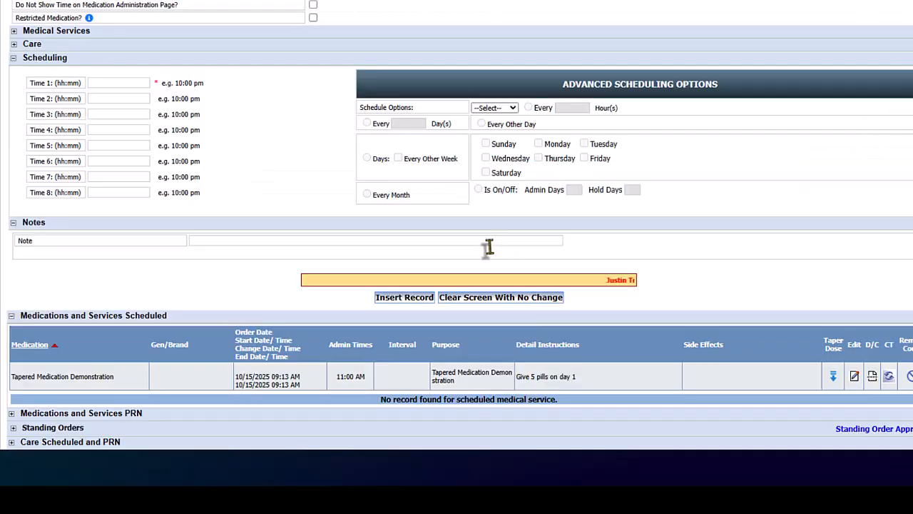
- On the medication charting page, open the inventory count for the scheduled 11:00 AM dose and close it without charting
scroll(582, 302, up, 8)
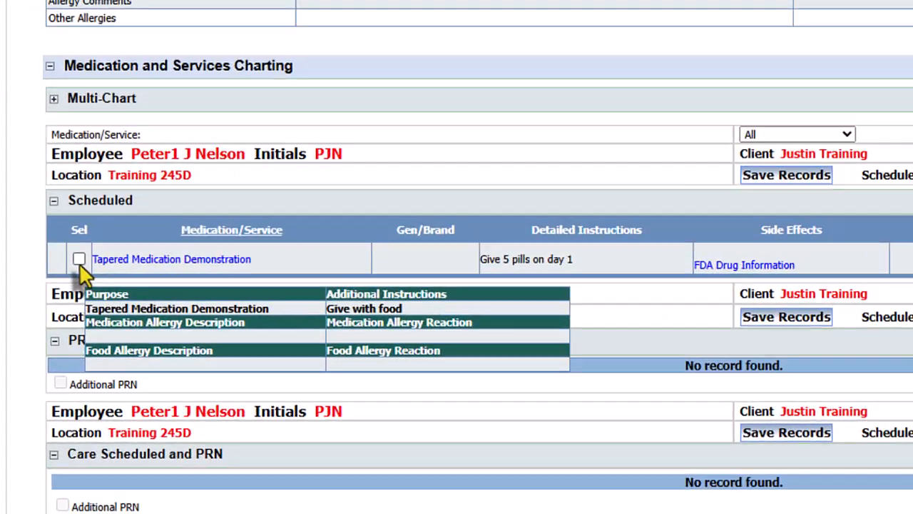
click(51, 261)
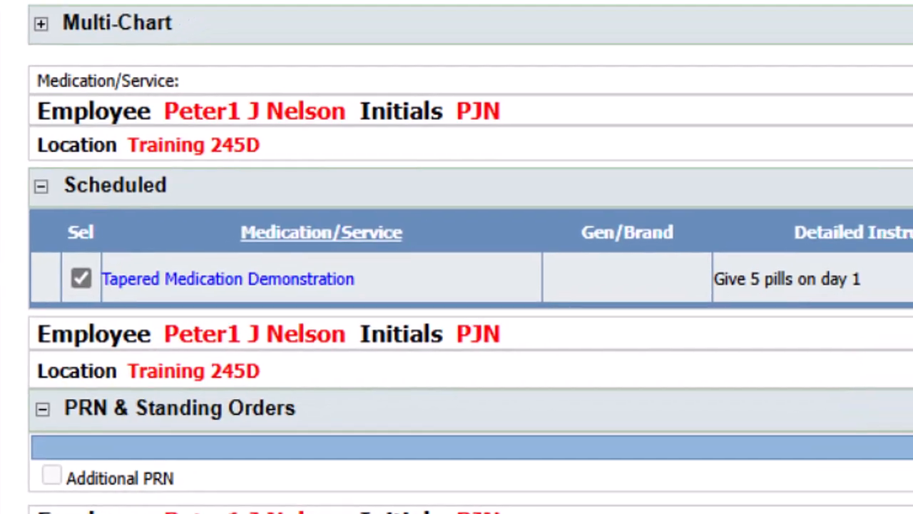
click(877, 298)
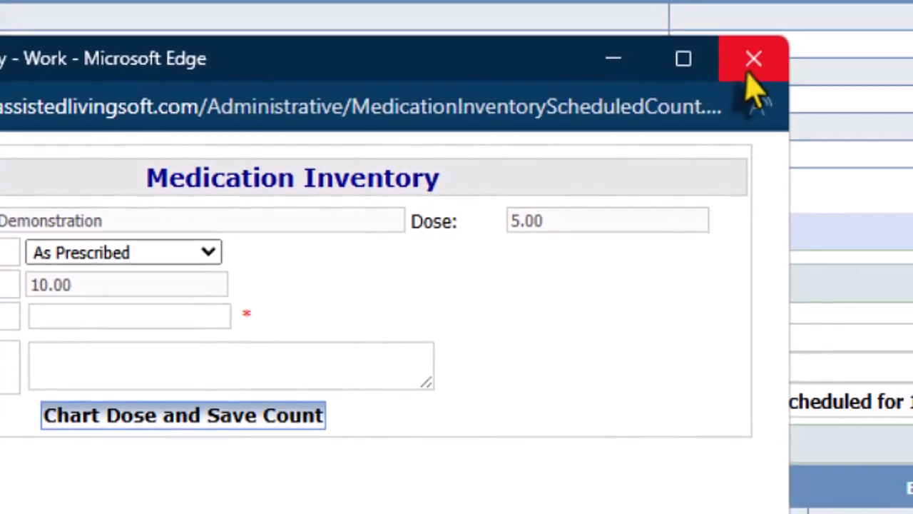
click(752, 57)
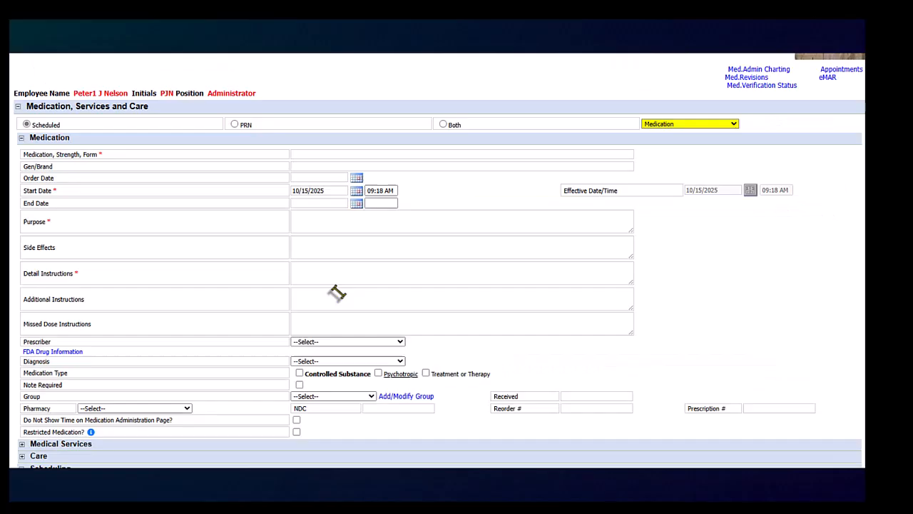
- Start a taper regimen for the medication and add a 4.00 dose on 10/16/2025 at 11:00 AM with instruction "Give 4 tabs on day 2"
scroll(336, 296, down, 5)
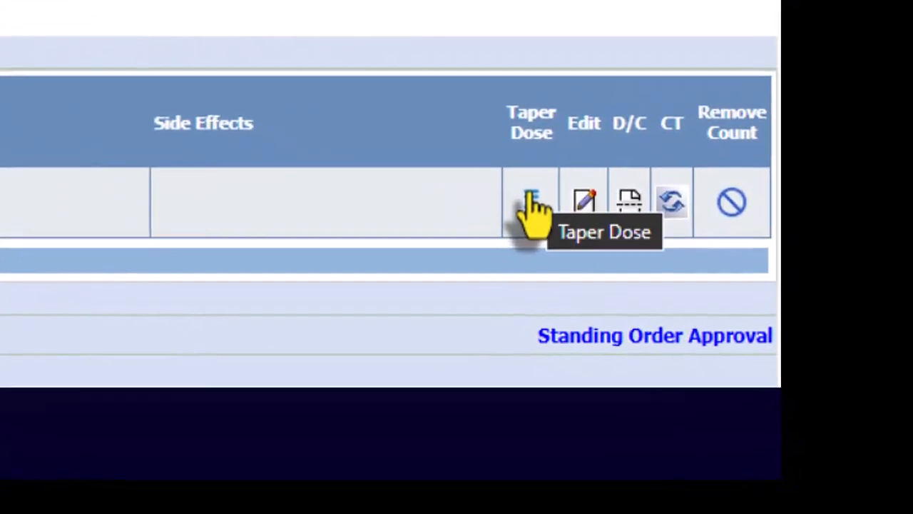
click(775, 398)
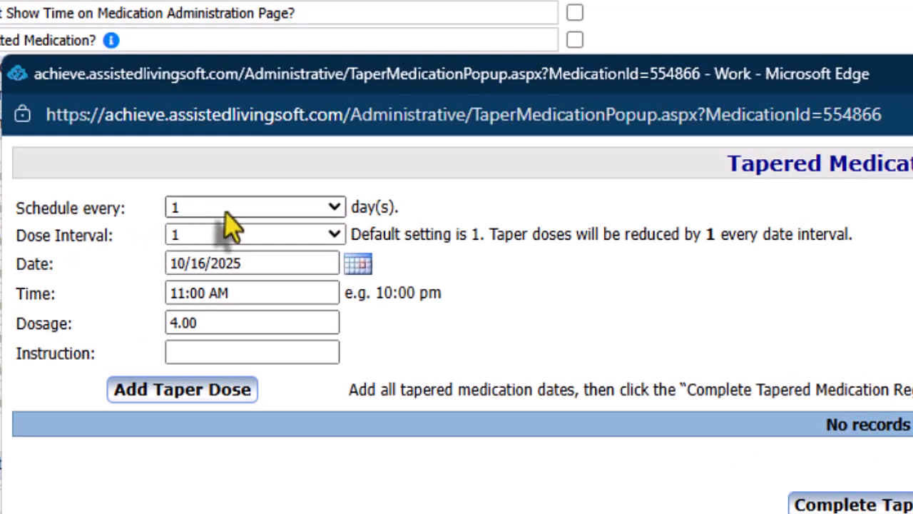
click(334, 207)
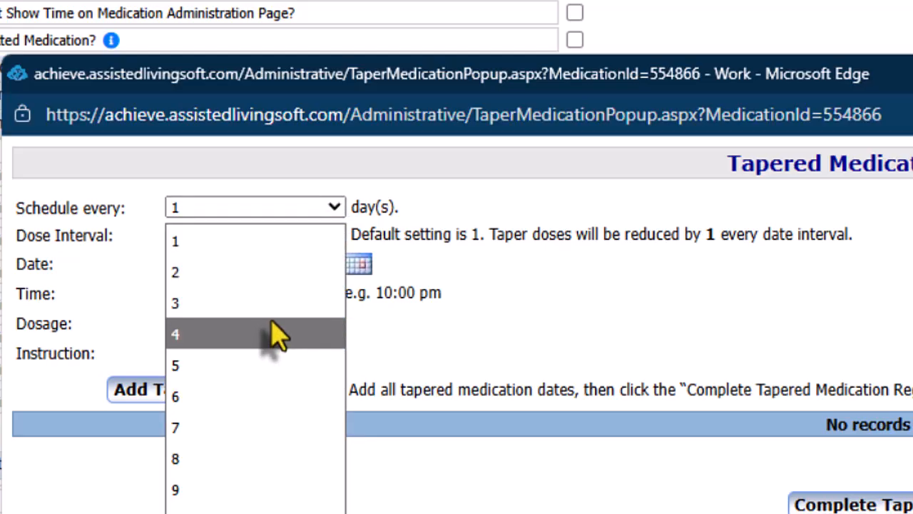
click(333, 204)
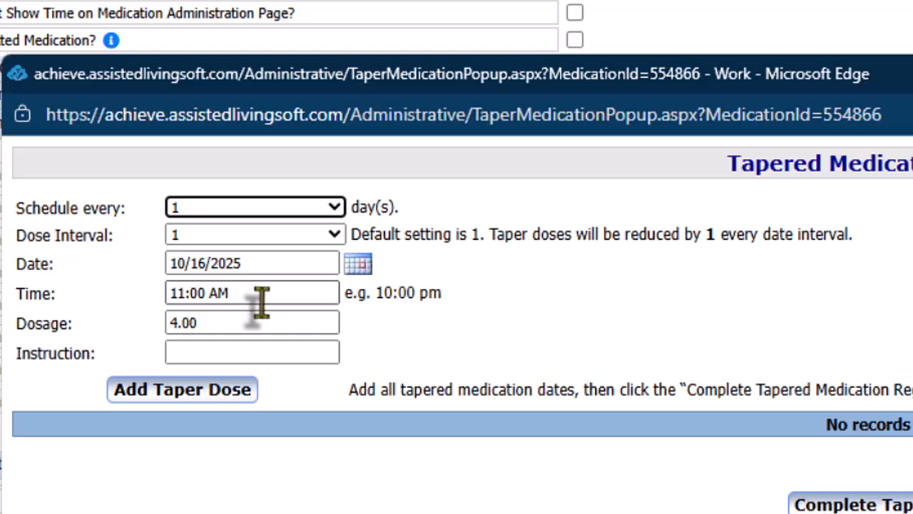
click(211, 323)
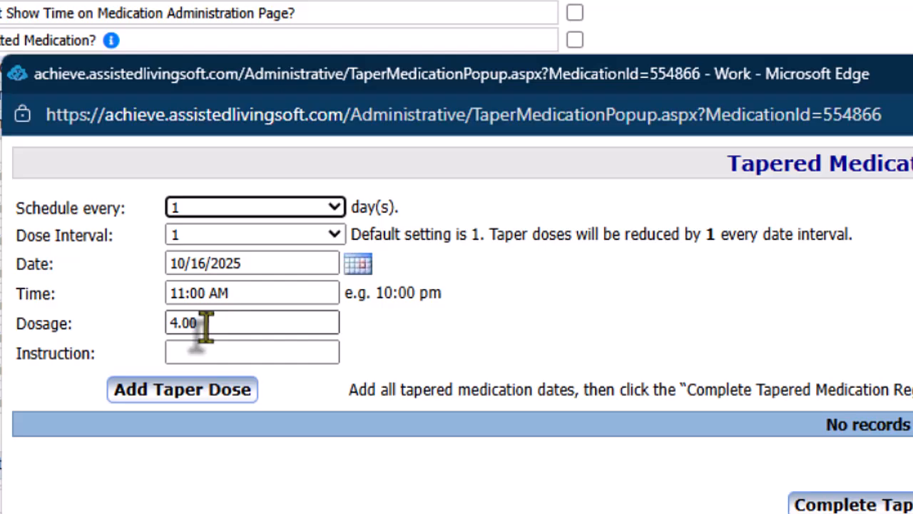
click(214, 352)
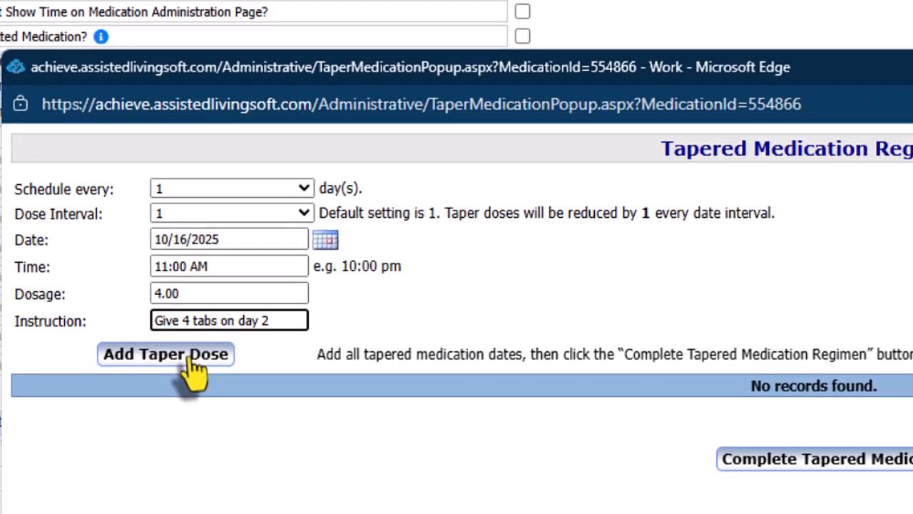
click(209, 394)
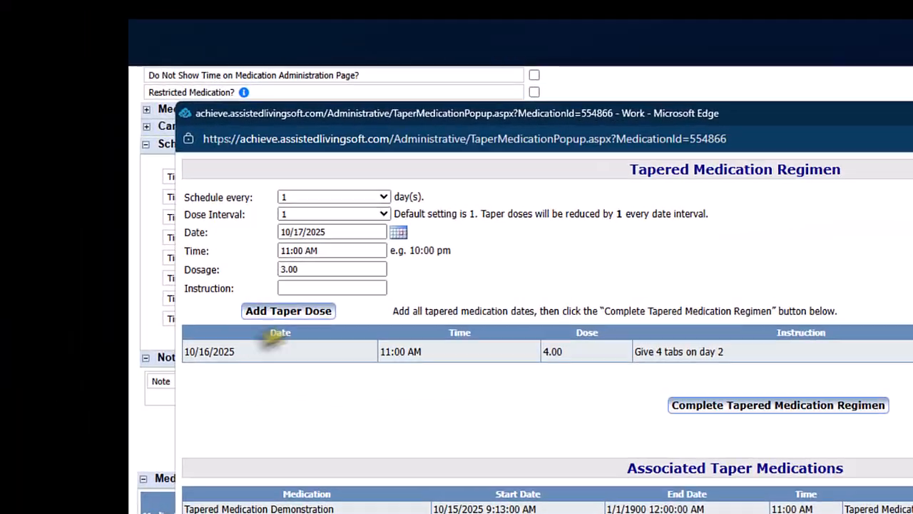
- Add taper doses 3.00, 2.00 and 1.00 for 10/17-10/19/2025, with instructions from "Give 3 pills on day 3" to "Give 1 pill on day 5"
click(215, 191)
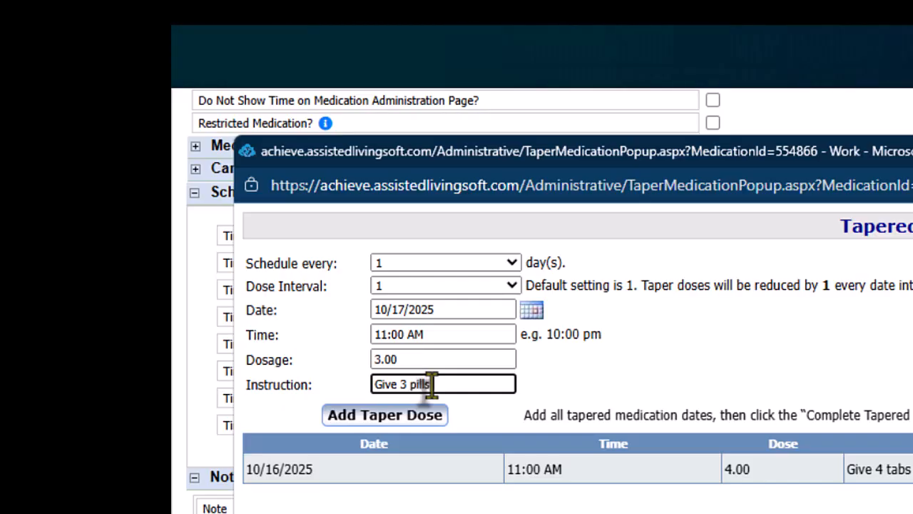
click(390, 422)
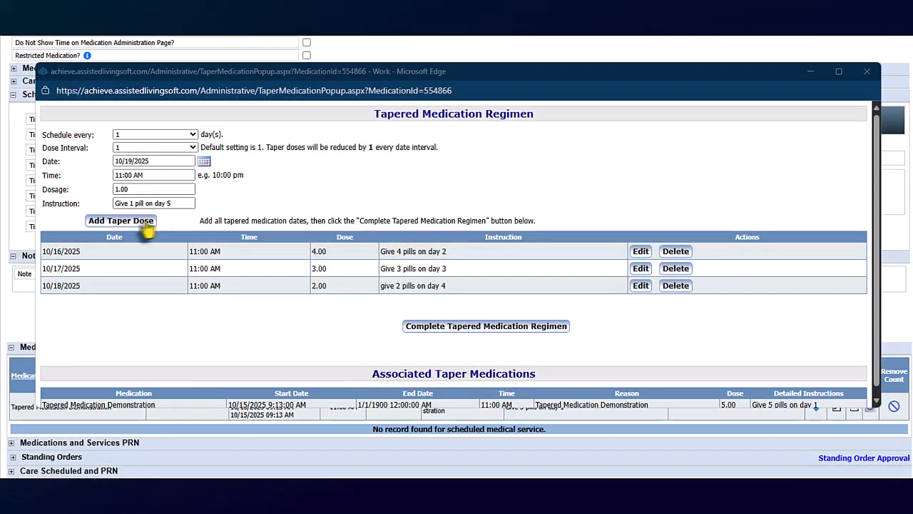
click(122, 224)
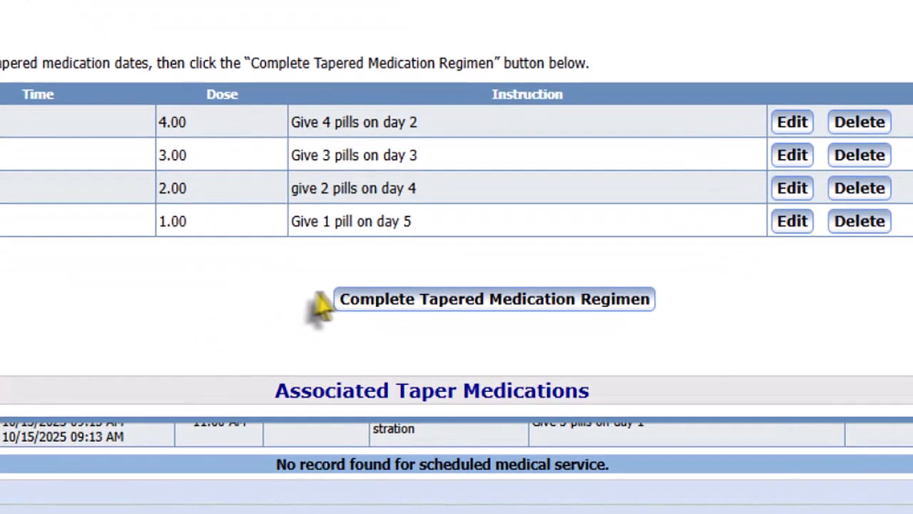
- Complete the tapered medication regimen and return to the list of scheduled medications and services
click(437, 343)
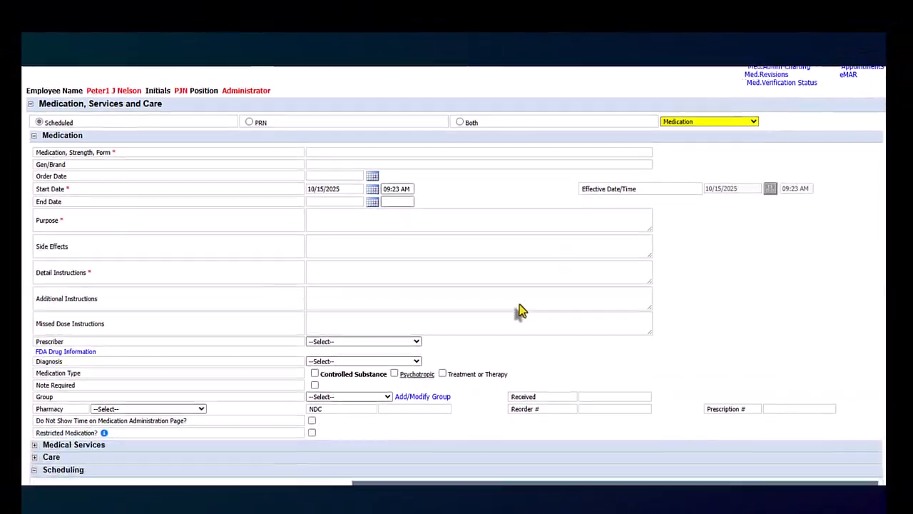
scroll(519, 307, down, 3)
scroll(519, 307, down, 5)
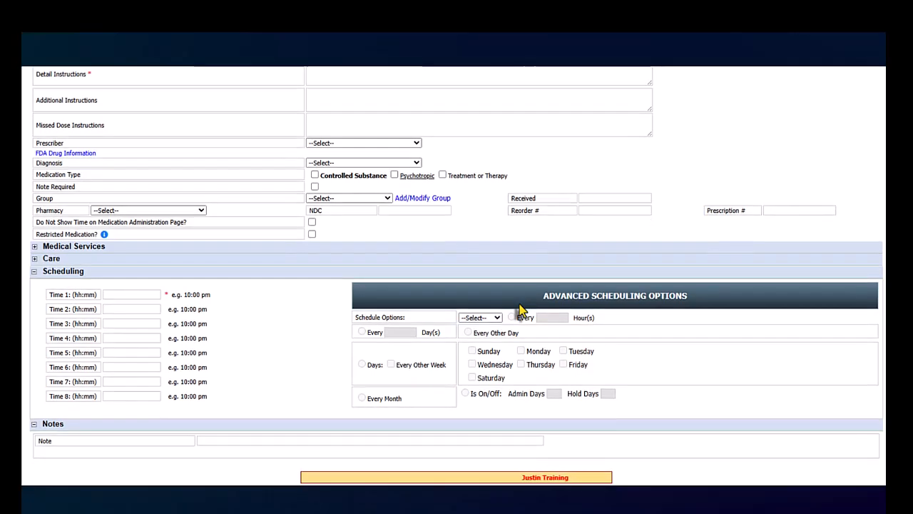
scroll(519, 311, down, 5)
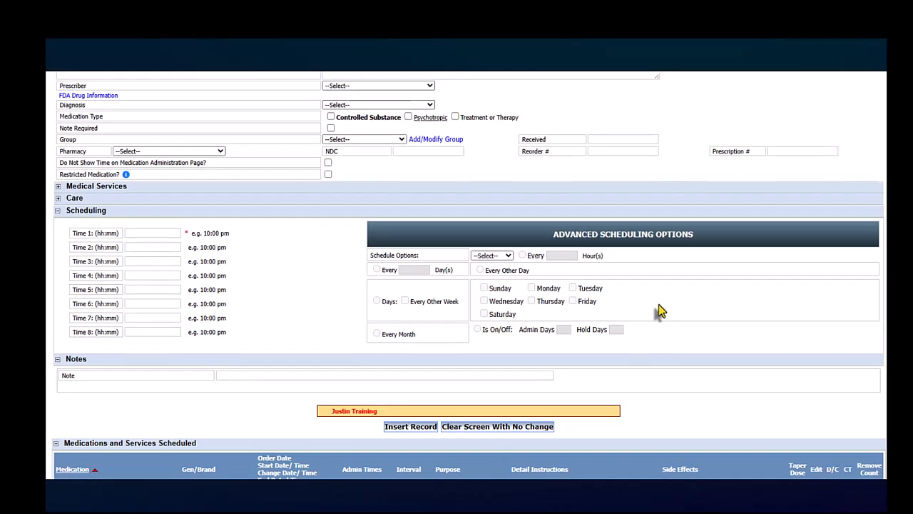
- Open the medication administration charting and chart Tapered Medication Demonstration Dose 1 for 10/15/2025 as prescribed with a manual count of 10
scroll(659, 305, up, 4)
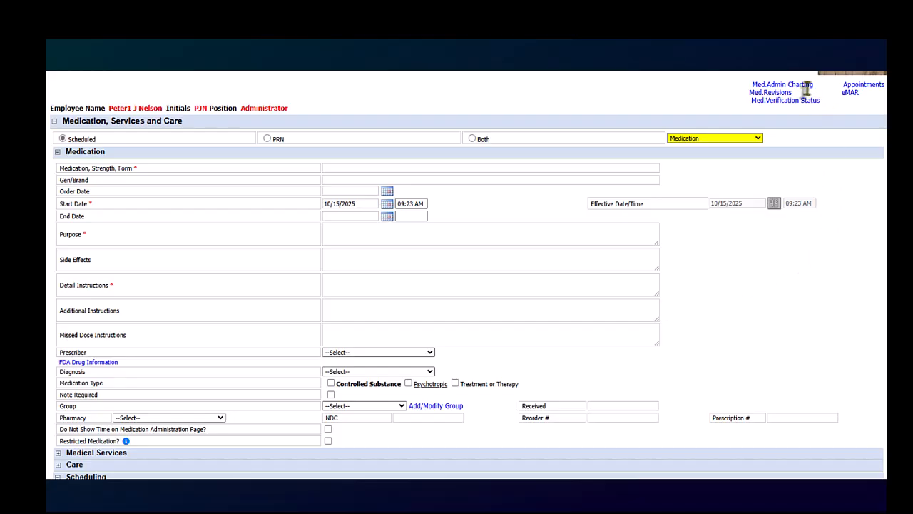
click(800, 84)
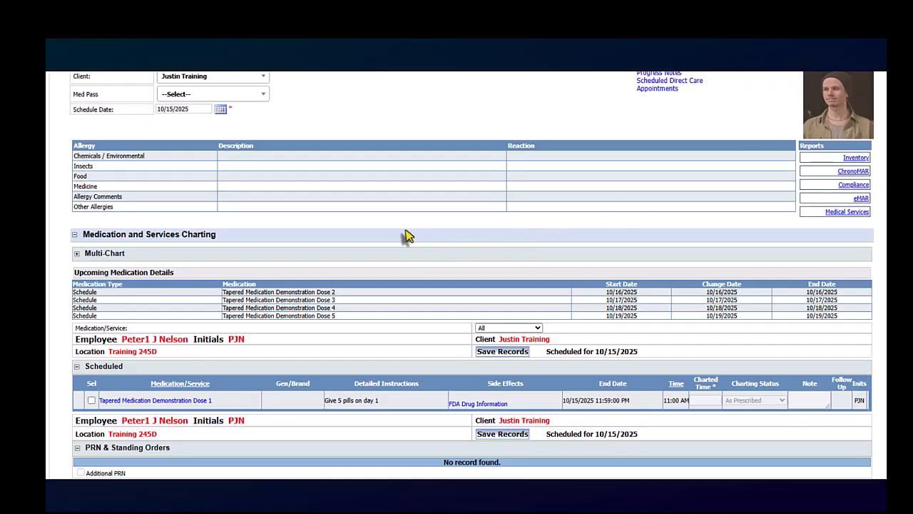
scroll(406, 236, down, 2)
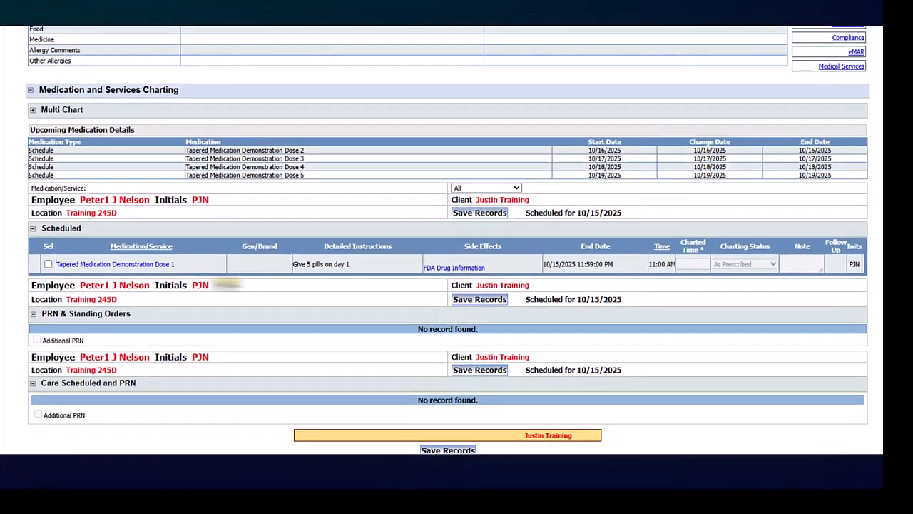
click(48, 263)
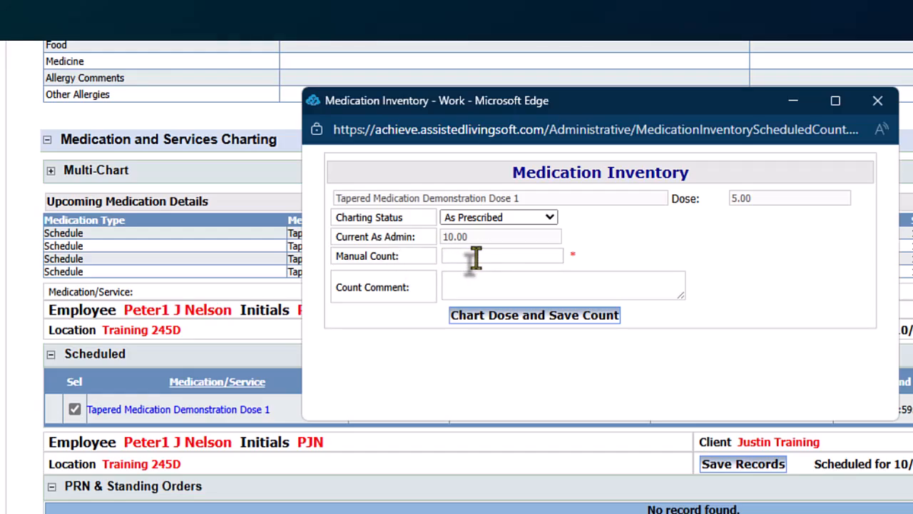
click(476, 258)
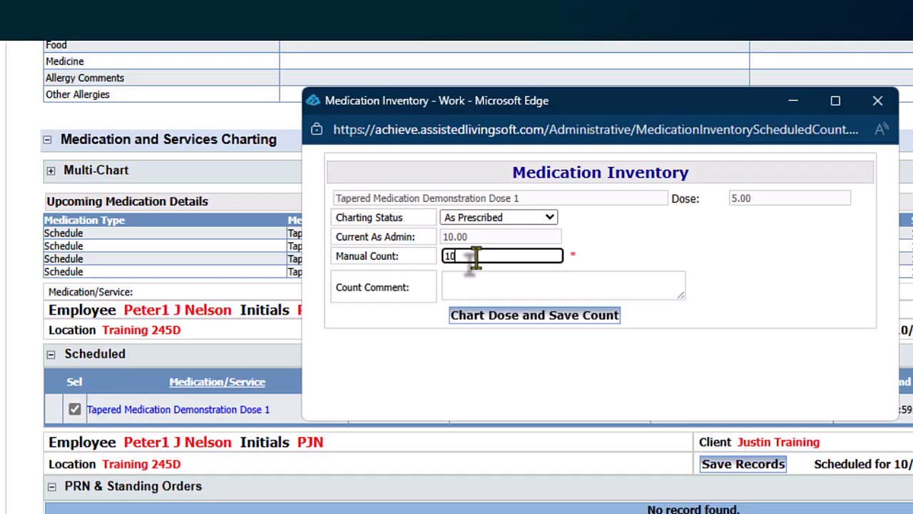
click(471, 314)
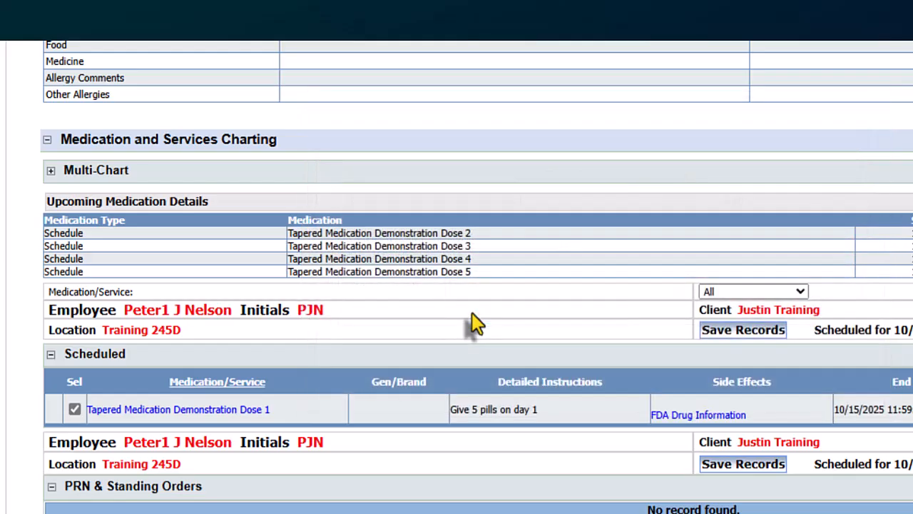
- Change the schedule date to 10/16/2025 and chart Tapered Medication Demonstration Dose 2 with a manual count of 6
scroll(526, 410, up, 3)
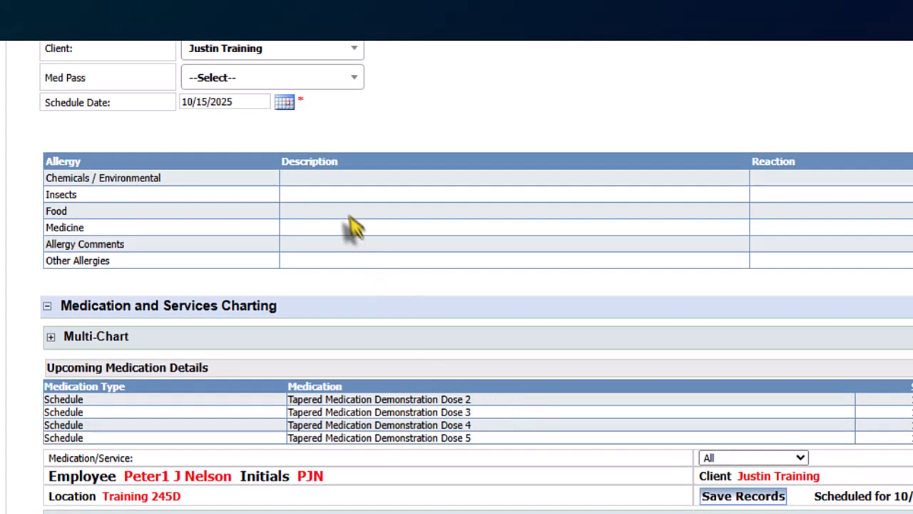
click(284, 104)
click(354, 199)
scroll(646, 428, down, 3)
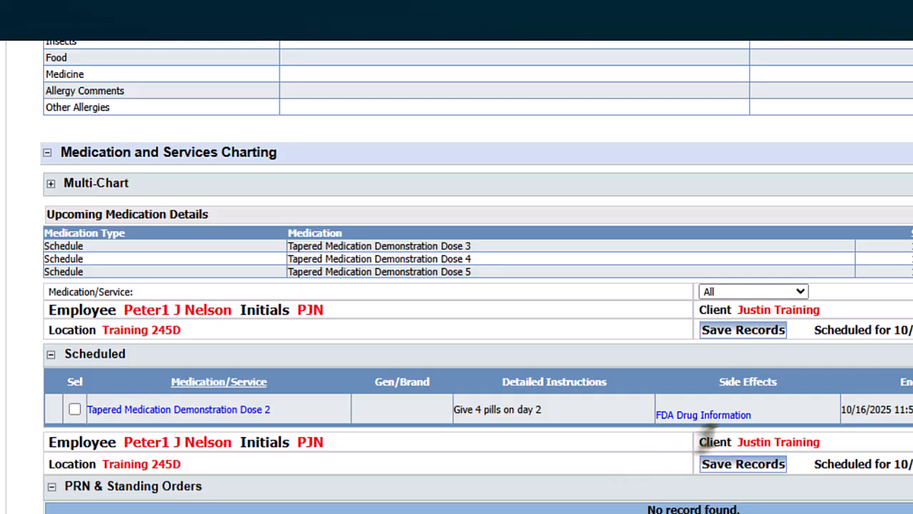
click(74, 408)
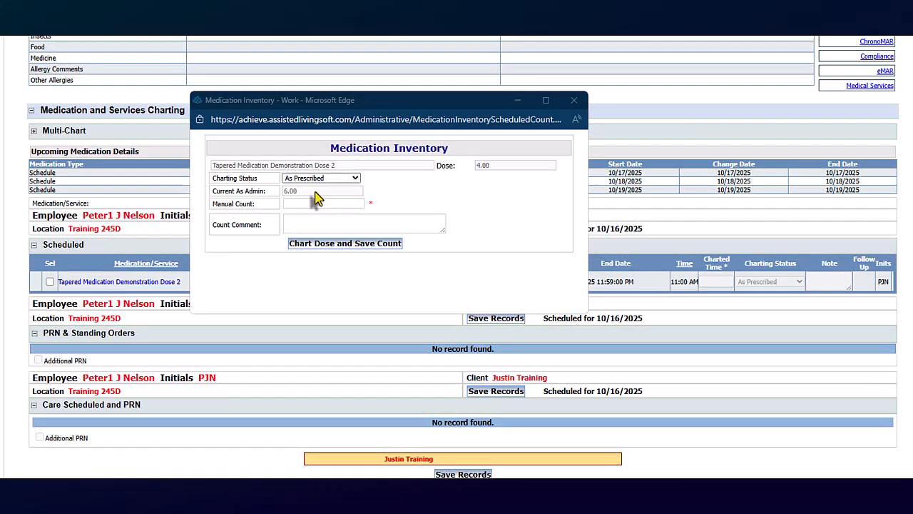
click(304, 207)
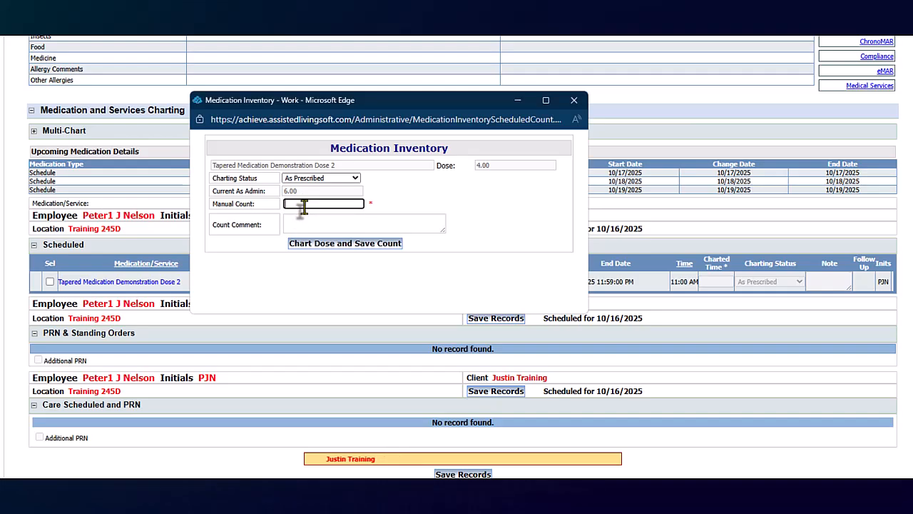
text(6)
click(303, 244)
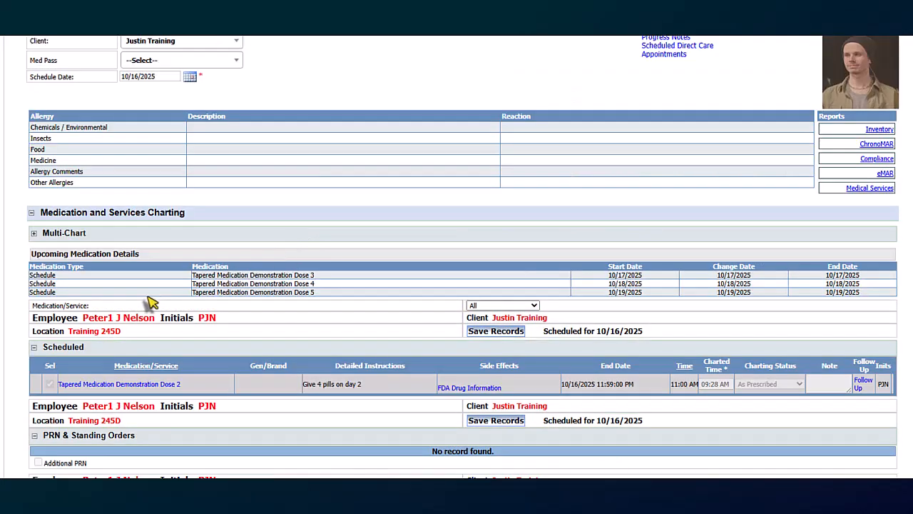
- Change the schedule date to 10/17/2025 and chart Tapered Medication Demonstration Dose 3 with a manual count of 3
scroll(368, 418, down, 3)
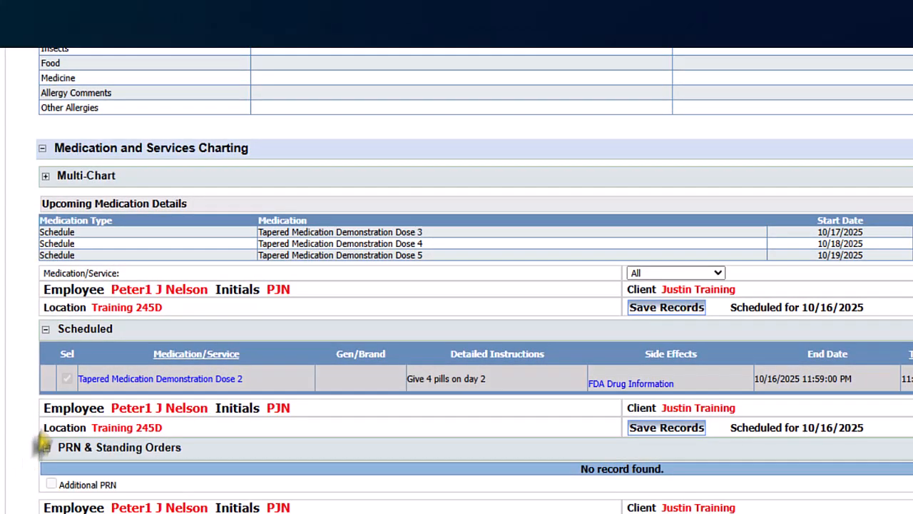
scroll(368, 295, up, 3)
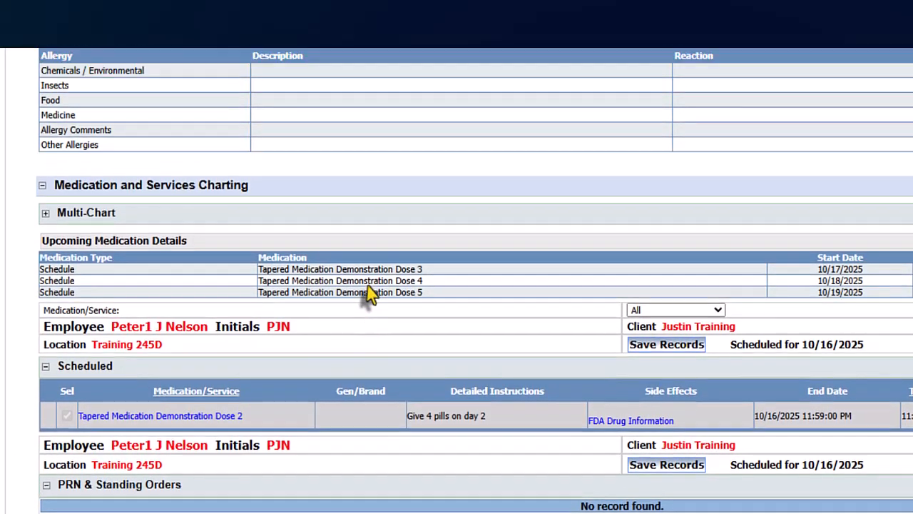
scroll(371, 295, up, 1)
click(254, 103)
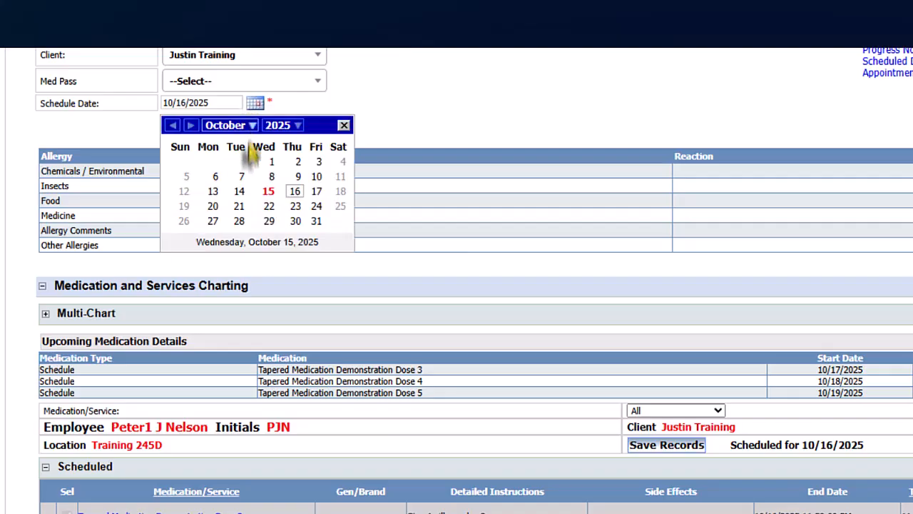
click(316, 191)
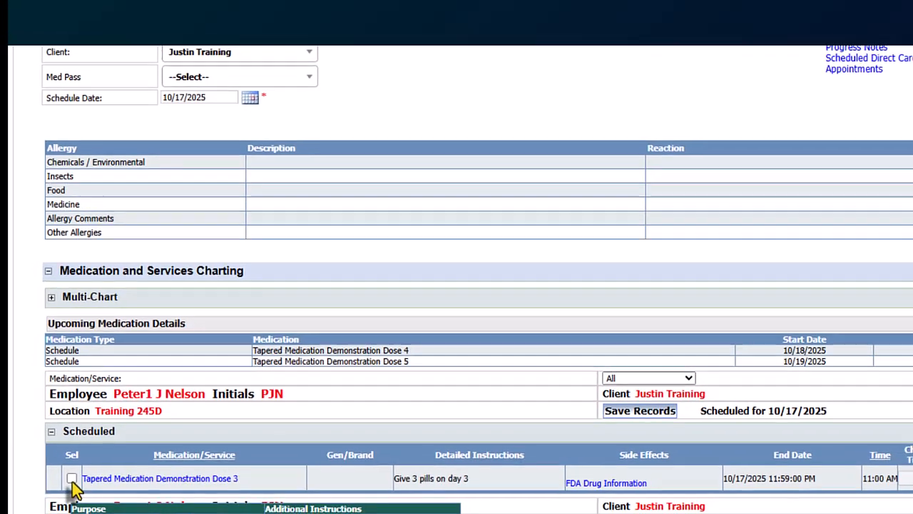
click(66, 505)
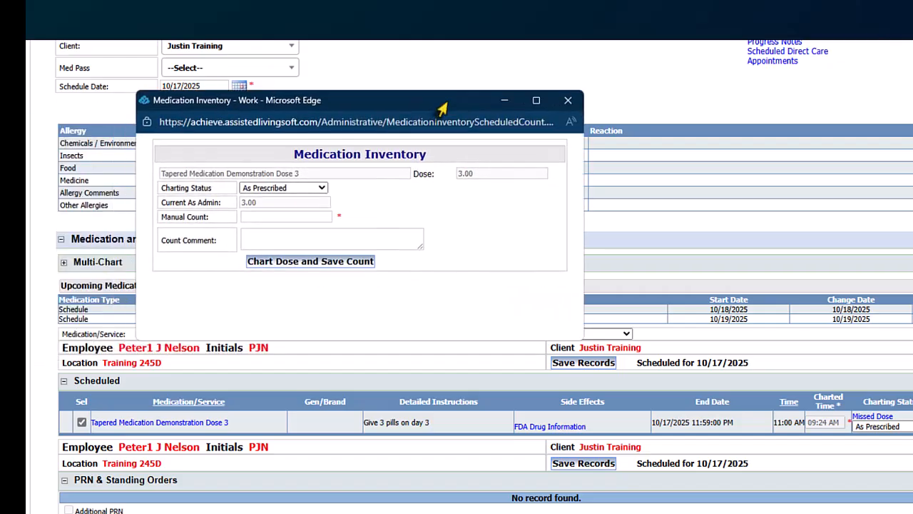
click(265, 214)
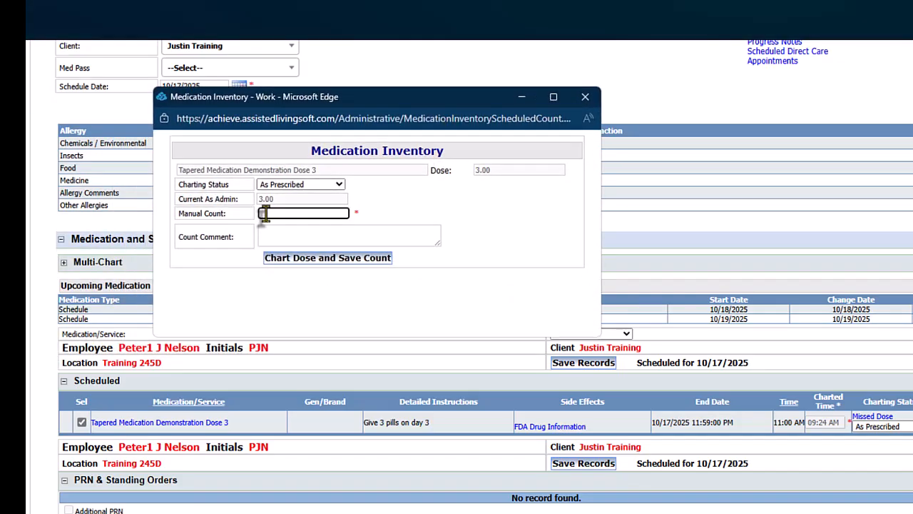
click(294, 262)
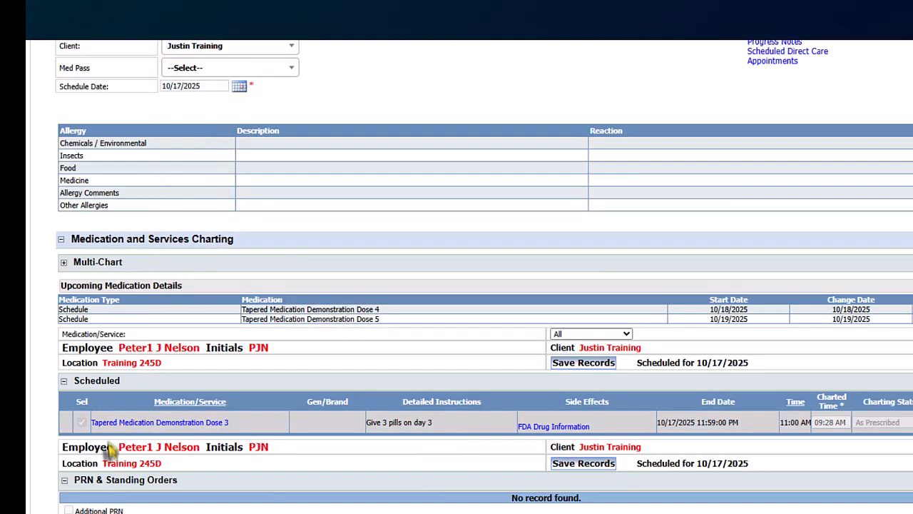
- Change the schedule date to 10/18/2025, enter the manual count for Tapered Medication Demonstration Dose 4 and chart the dose
click(238, 86)
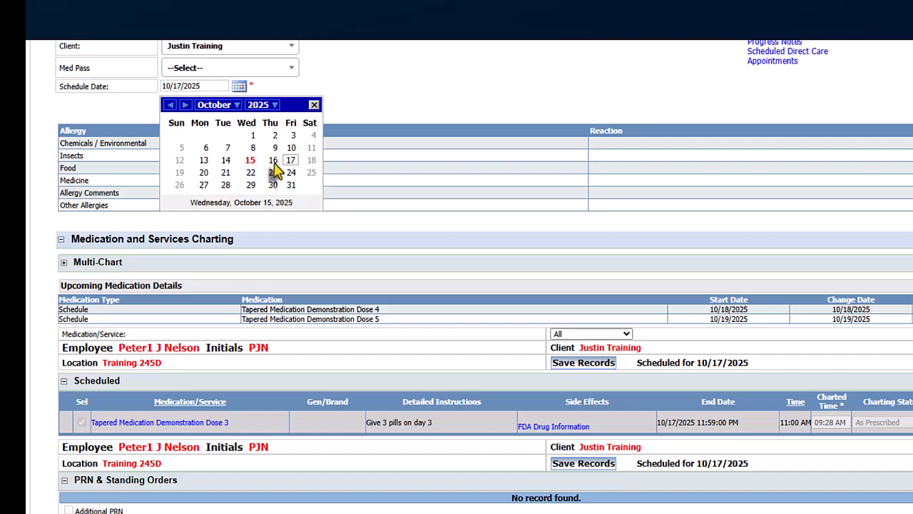
click(310, 161)
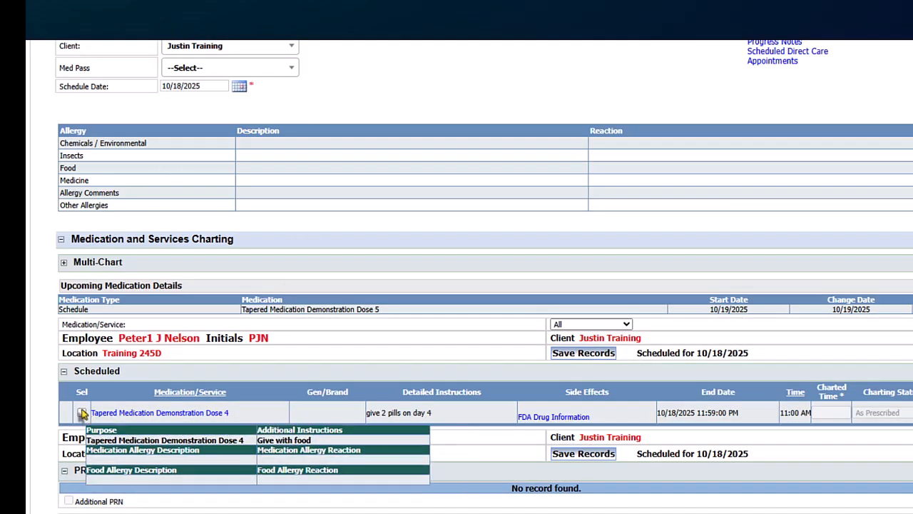
click(82, 412)
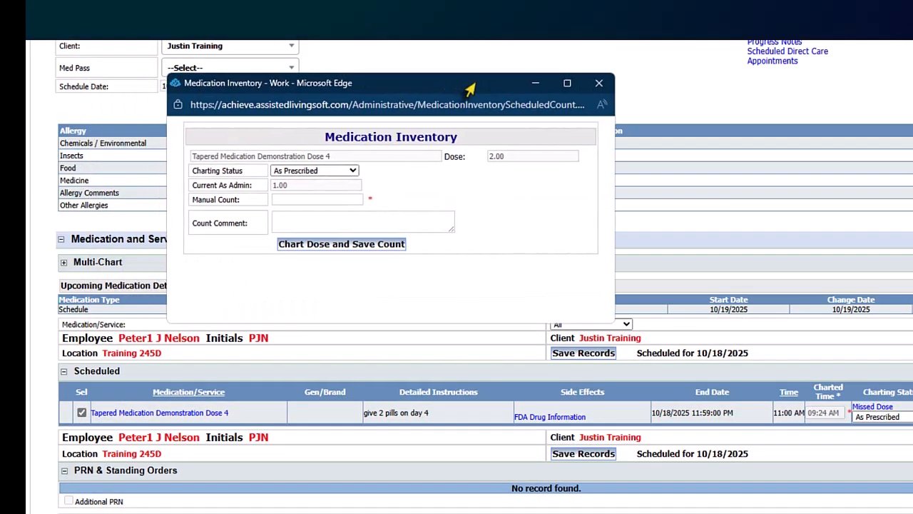
click(316, 202)
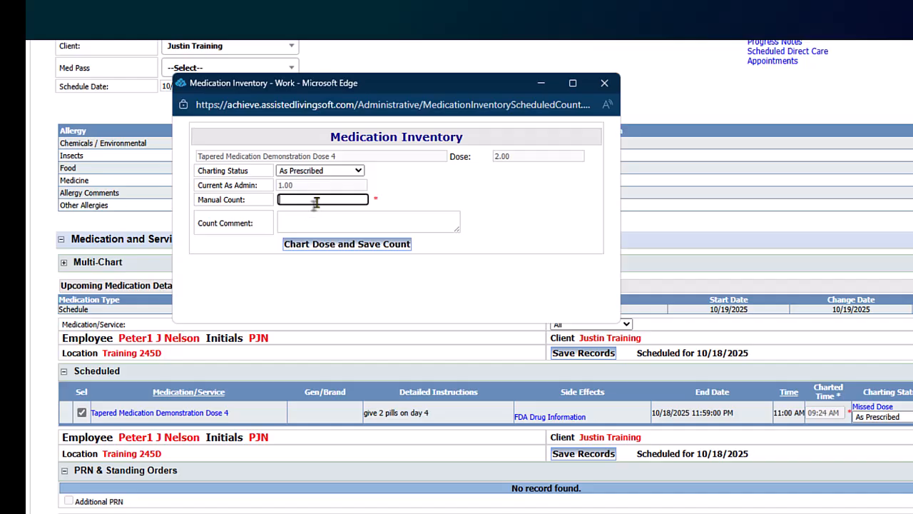
click(334, 250)
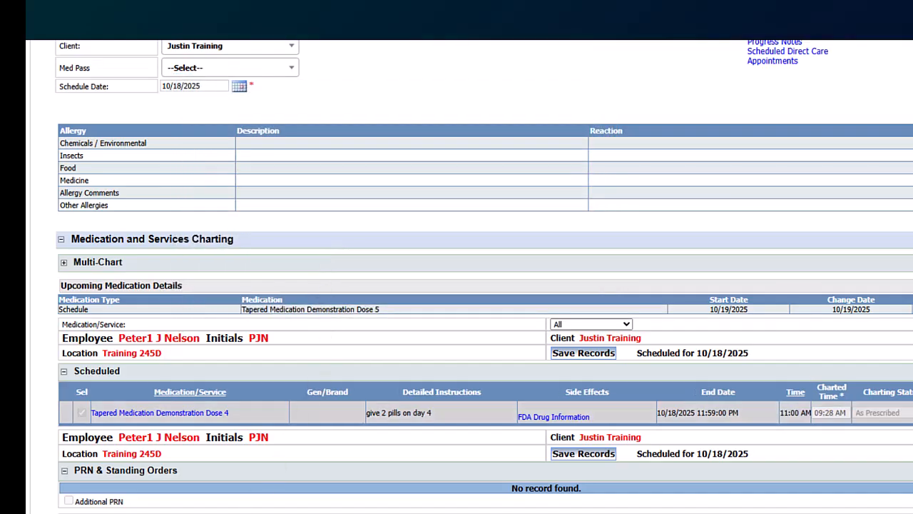
- Change the schedule date to 10/19/2025, enter the manual count for Tapered Medication Demonstration Dose 5 and chart the dose
click(239, 86)
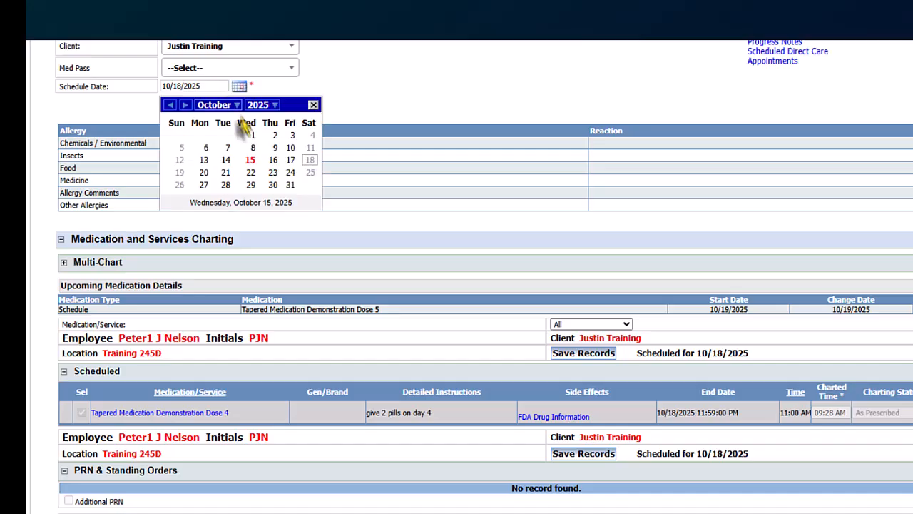
click(179, 174)
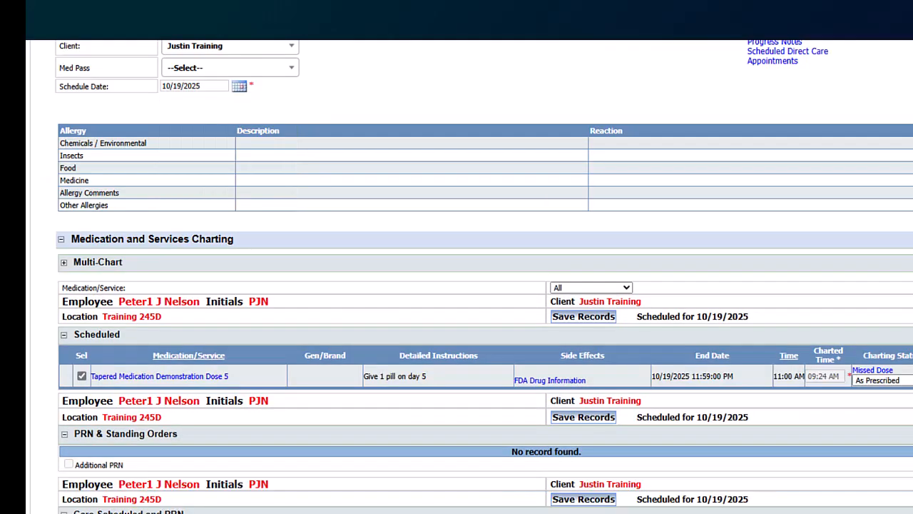
drag(332, 87, 495, 57)
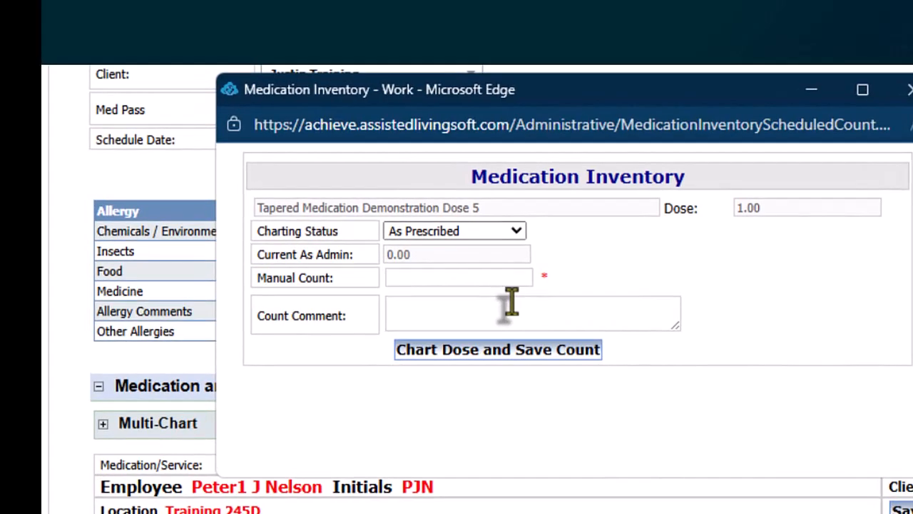
click(429, 277)
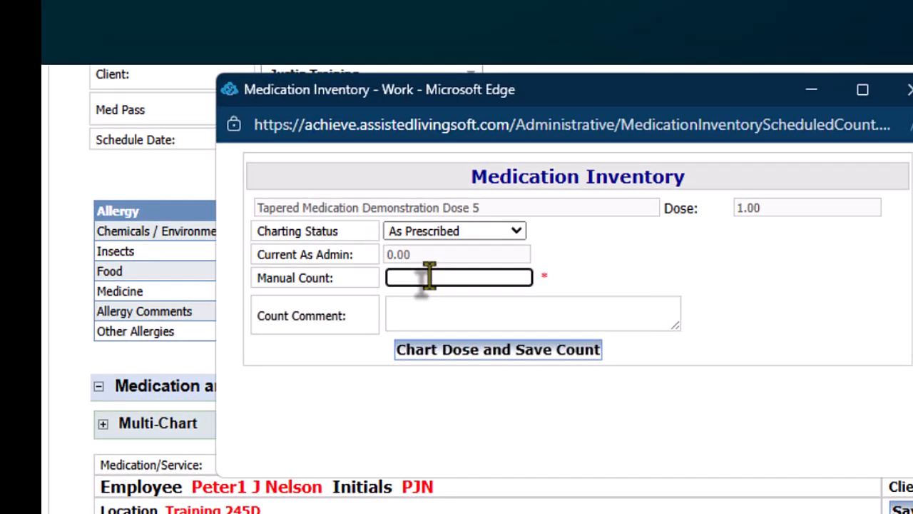
click(475, 350)
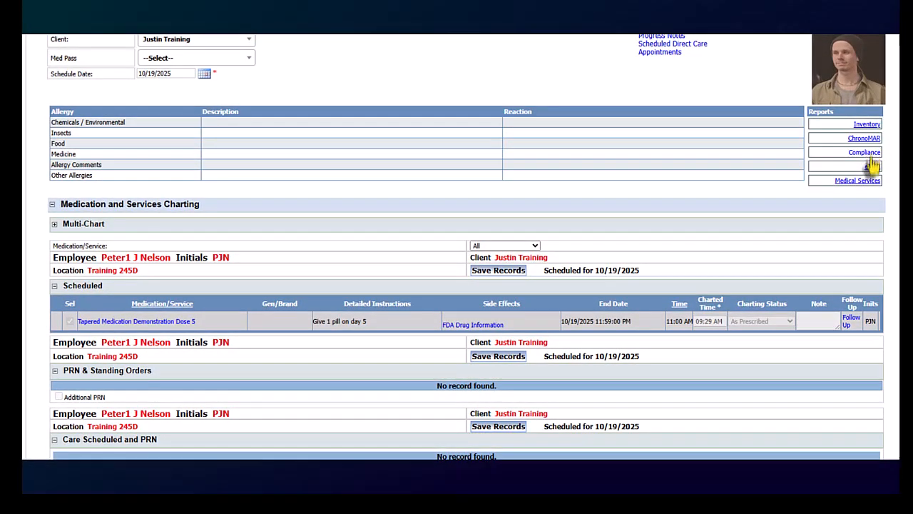
- Display the client's October 2025 medication administration record report and review the charting entries for the five tapered doses
click(872, 167)
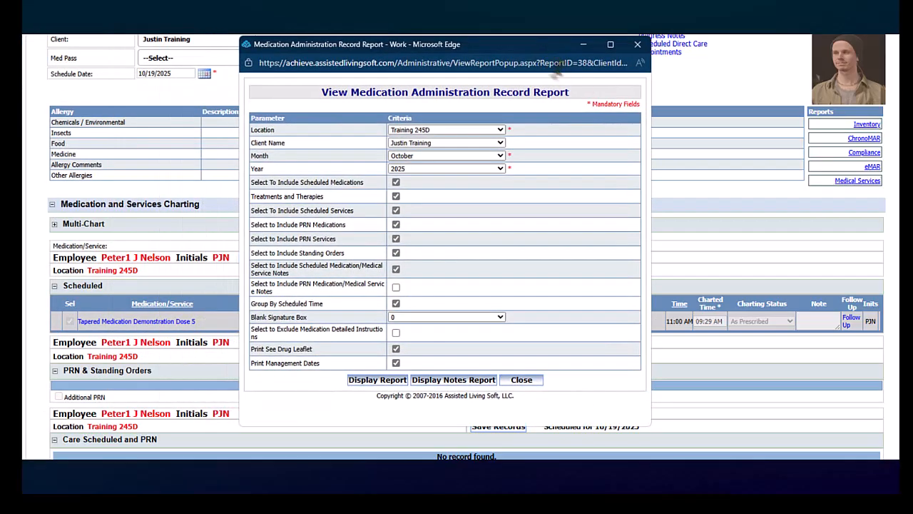
click(373, 381)
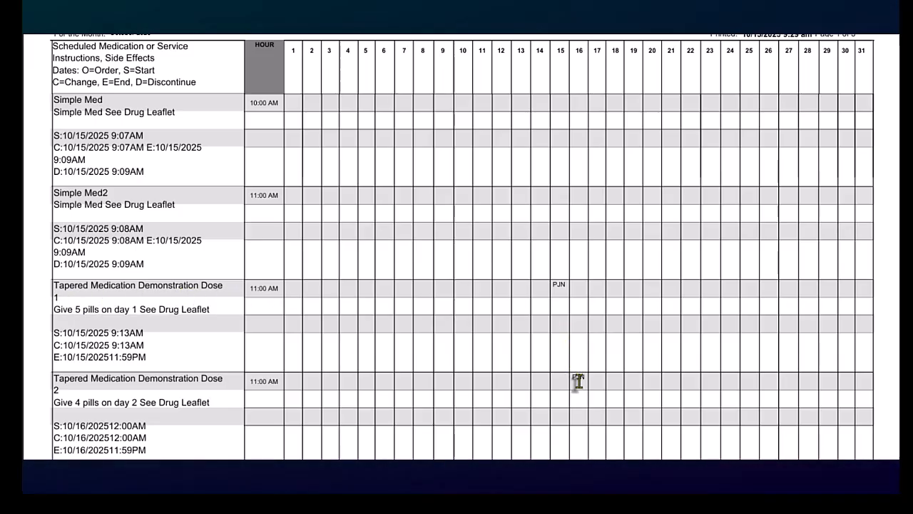
scroll(577, 382, down, 3)
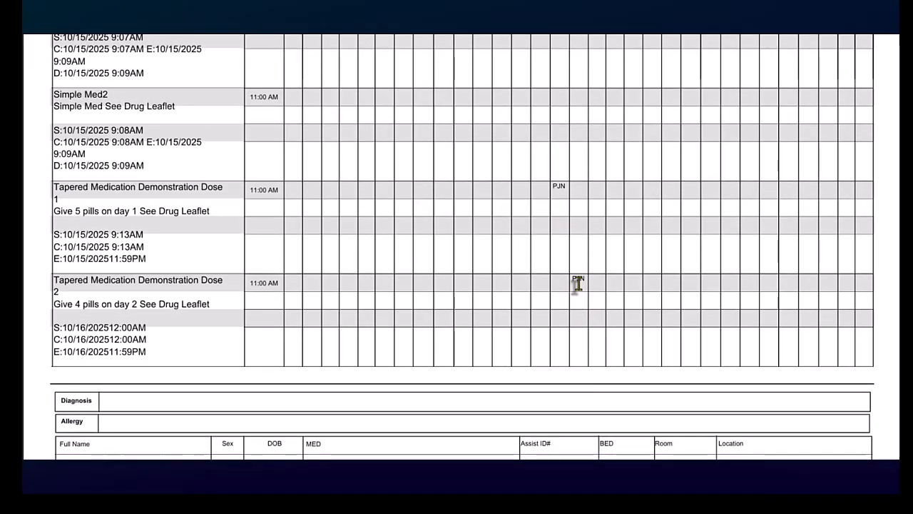
scroll(578, 284, down, 9)
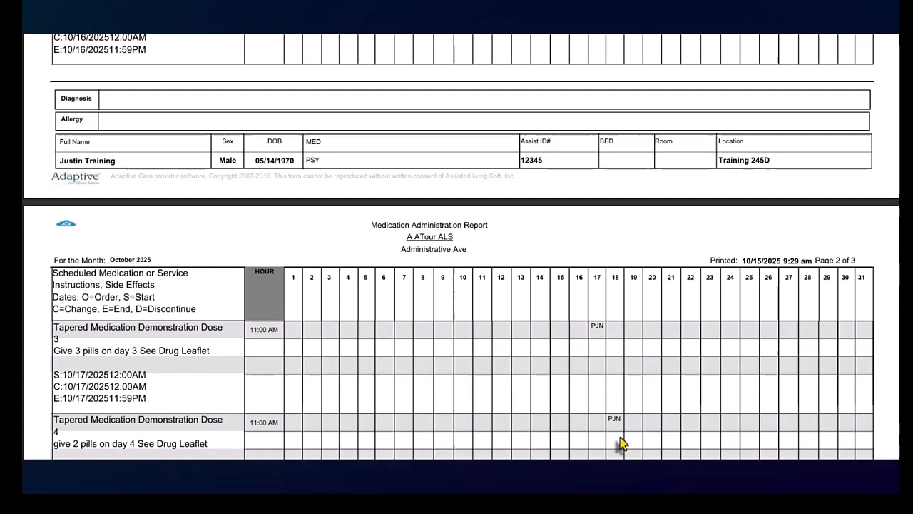
scroll(621, 442, down, 5)
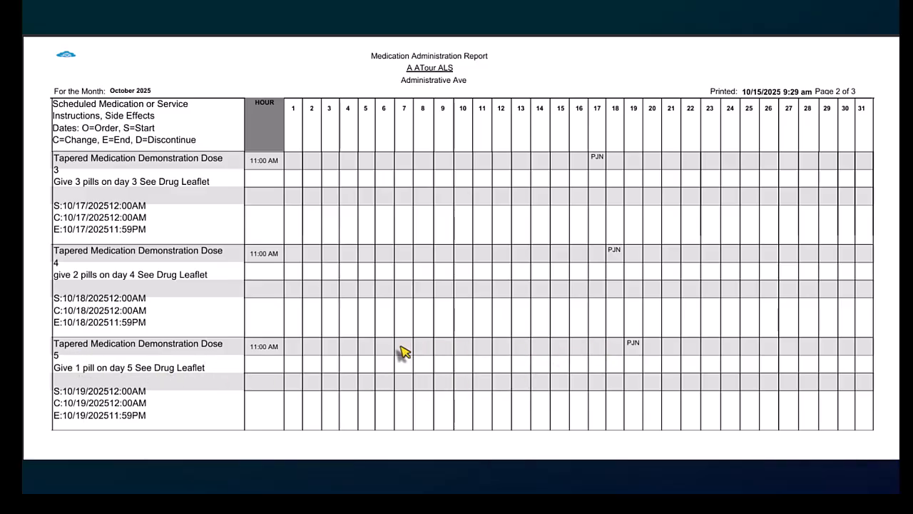
scroll(423, 353, up, 10)
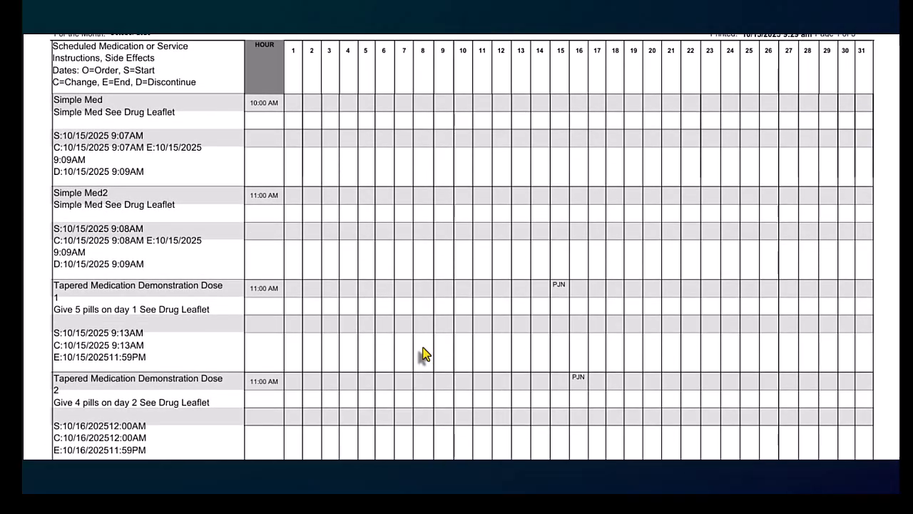